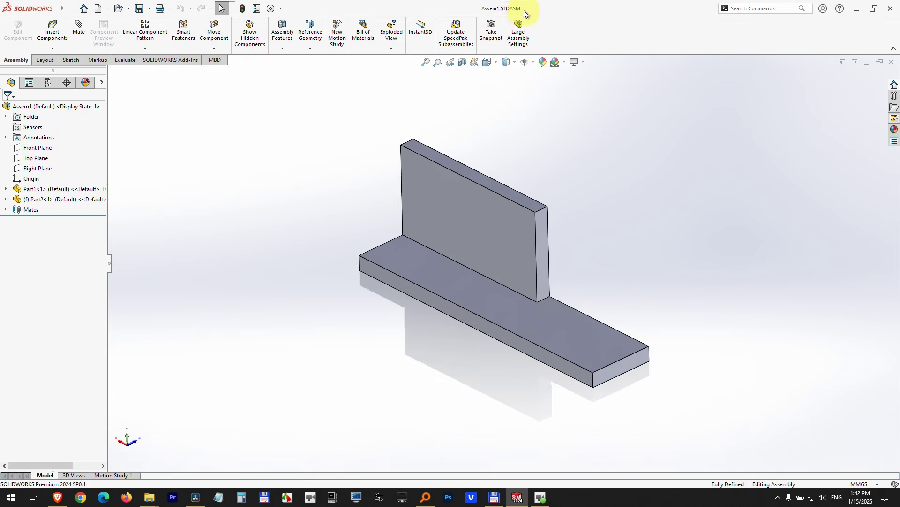
Inspect the upright and base plates by selecting their faces, the base front edge, and each component.
left_click(446, 202)
left_click(438, 274)
left_click(402, 333)
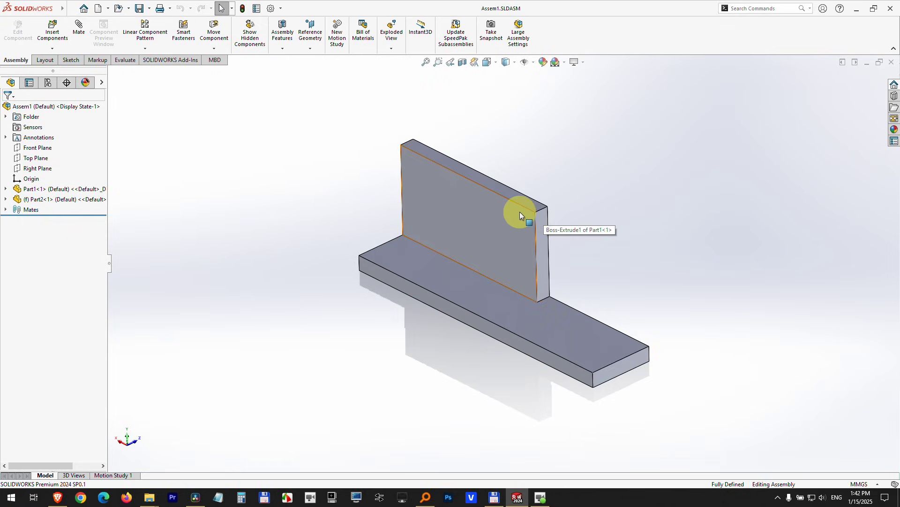
left_click(483, 220)
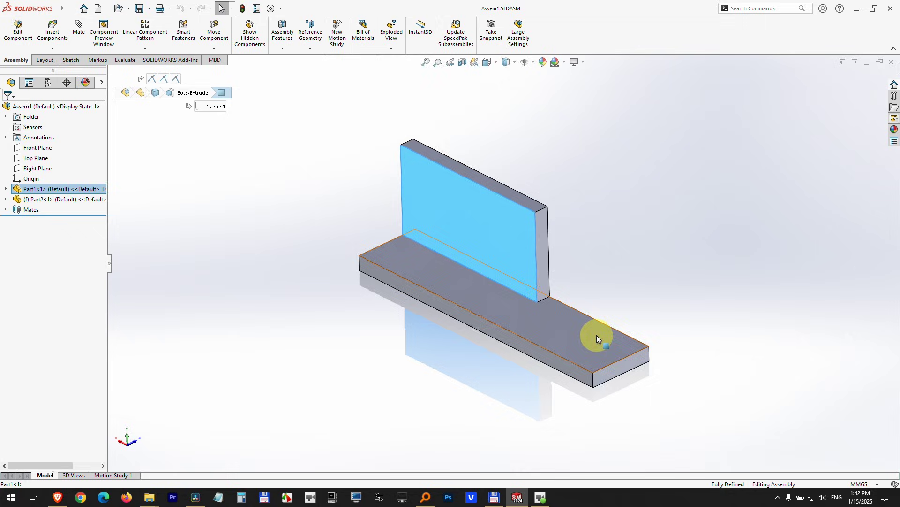
left_click(620, 359)
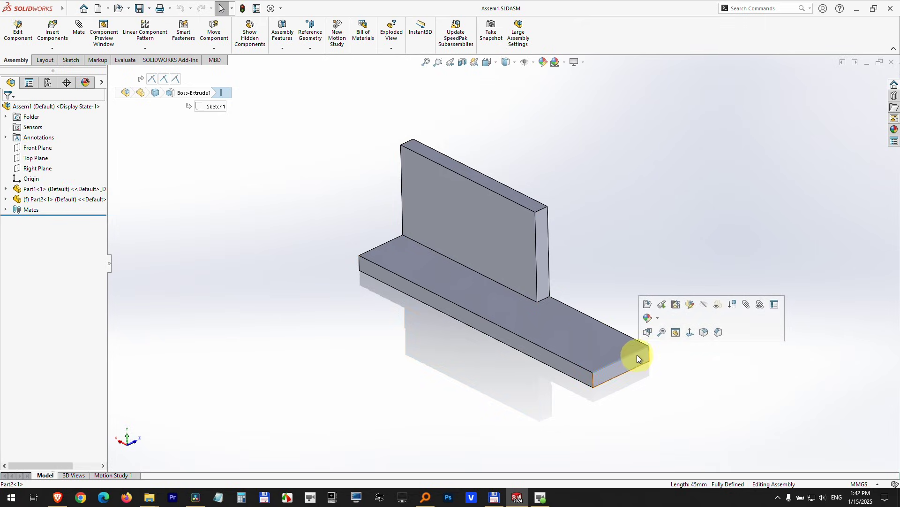
left_click(615, 289)
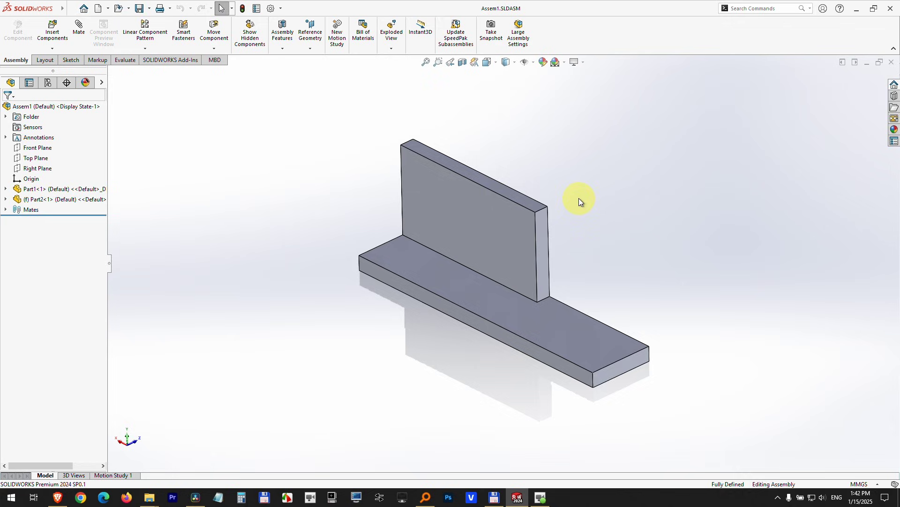
left_click(499, 221)
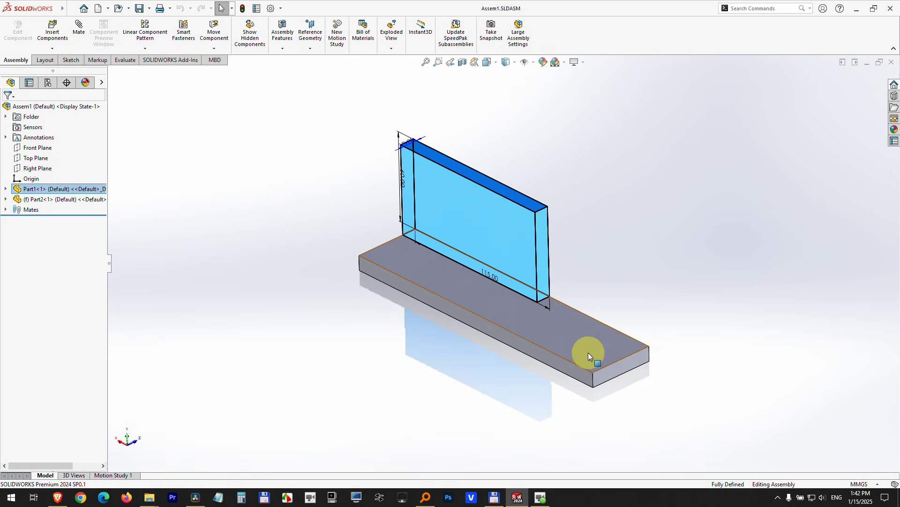
left_click(606, 347)
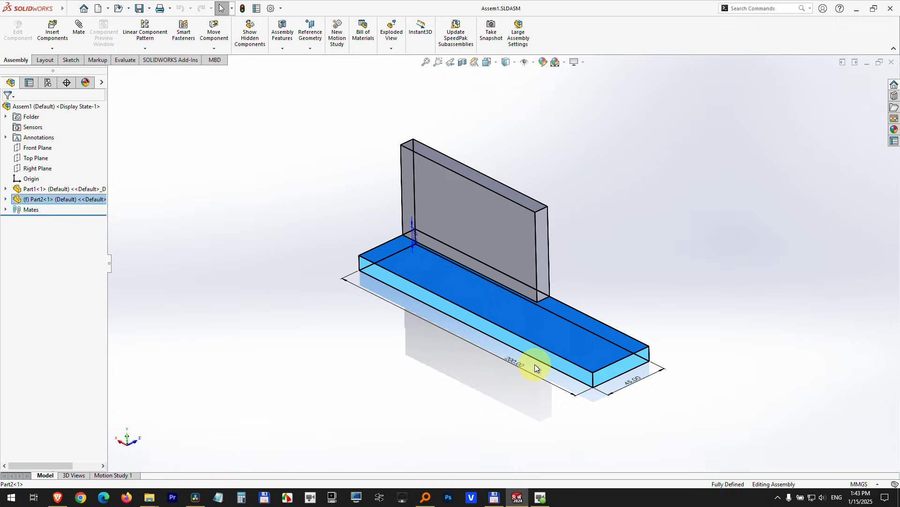
left_click(481, 393)
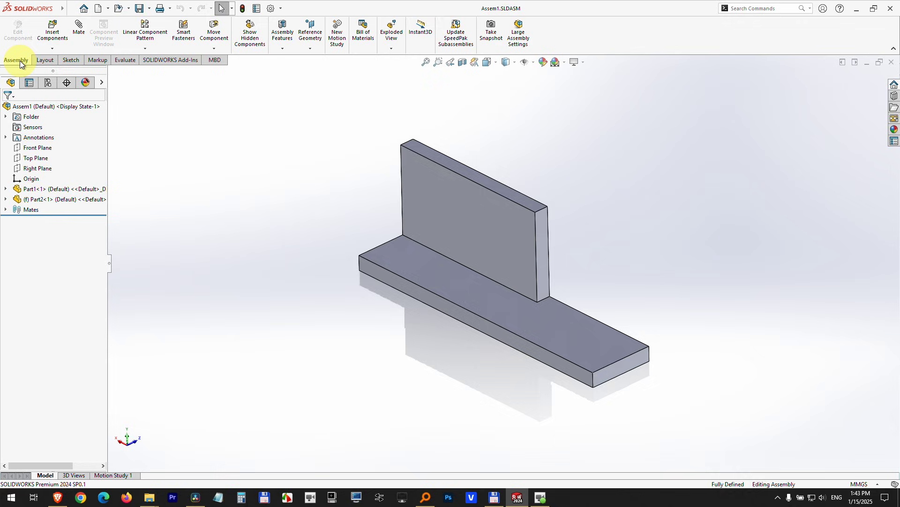
Insert a new in-context part, Part14^Assem1, from the Insert Components New Part option.
left_click(67, 60)
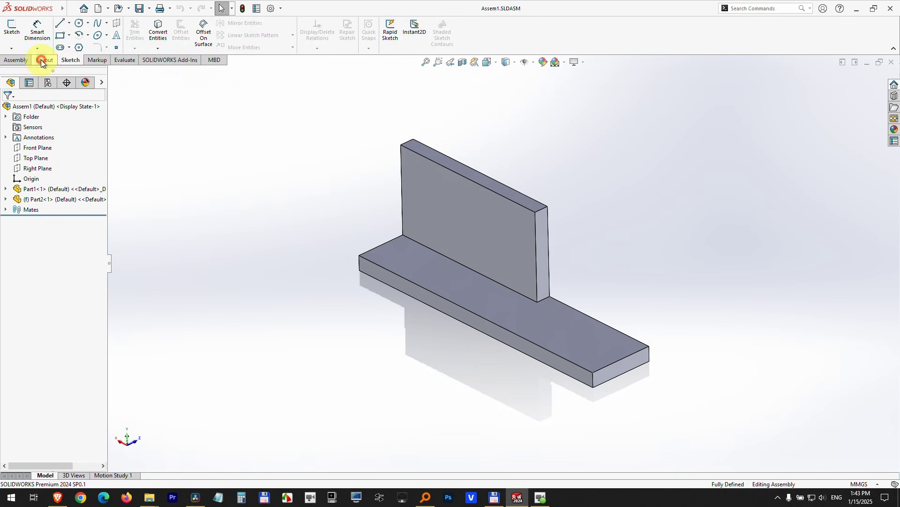
left_click(18, 60)
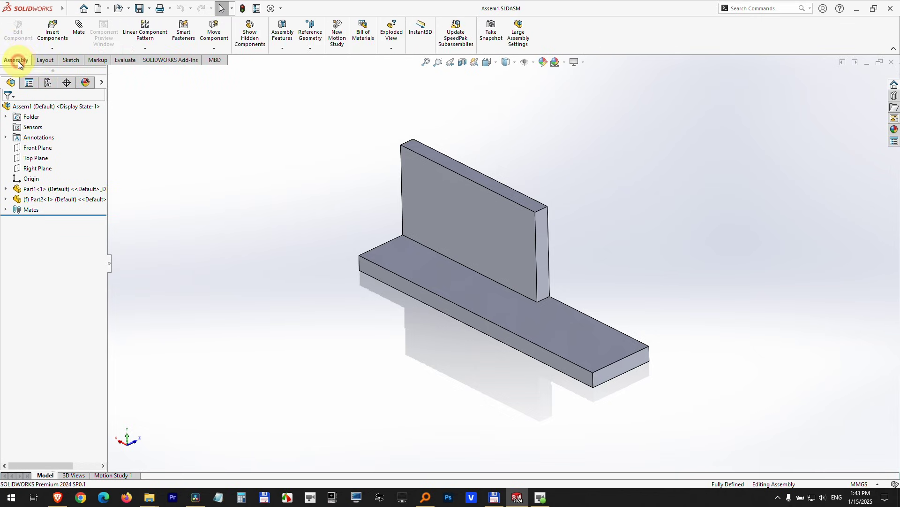
left_click(57, 49)
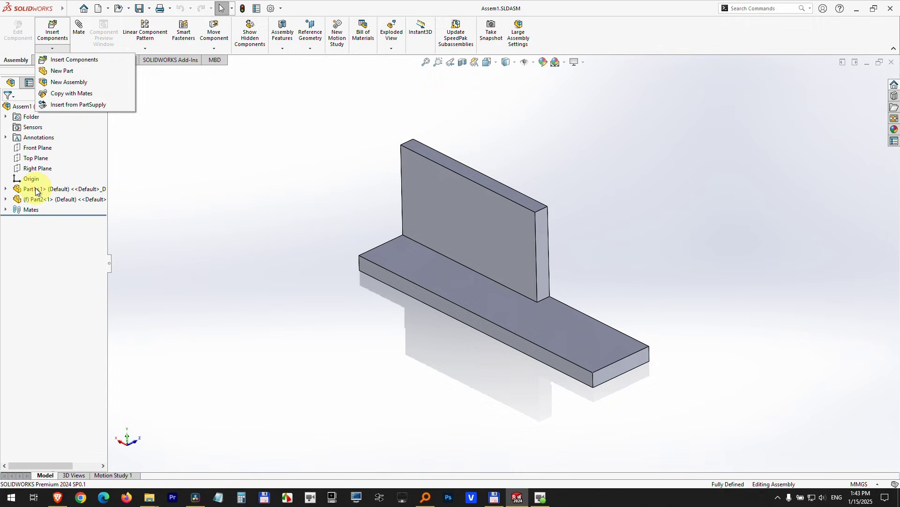
left_click(75, 73)
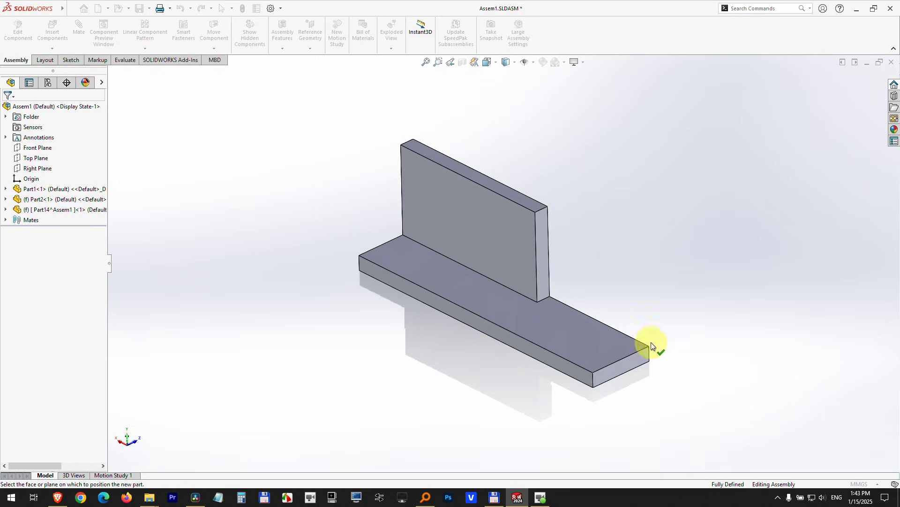
Sketch a corner rectangle, 10 × 60 mm, on the upright plate's end face from top to bottom corner.
left_click(544, 236)
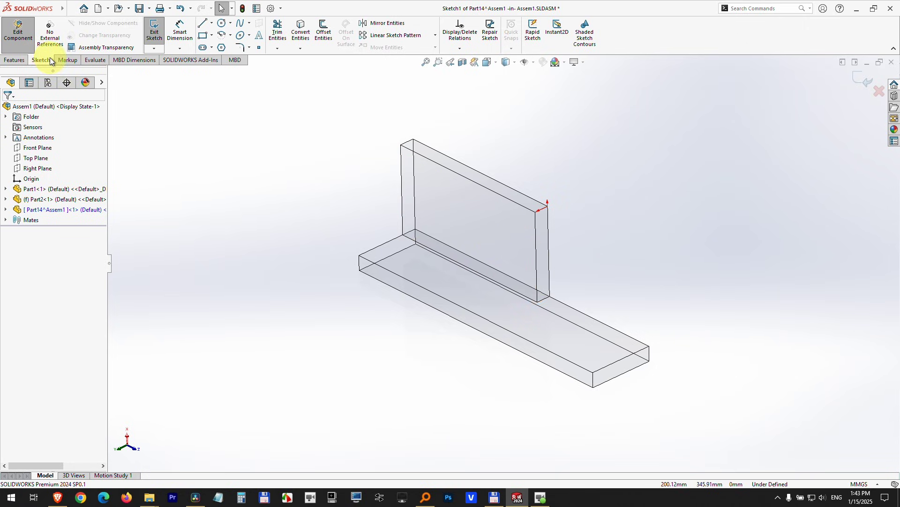
left_click(203, 37)
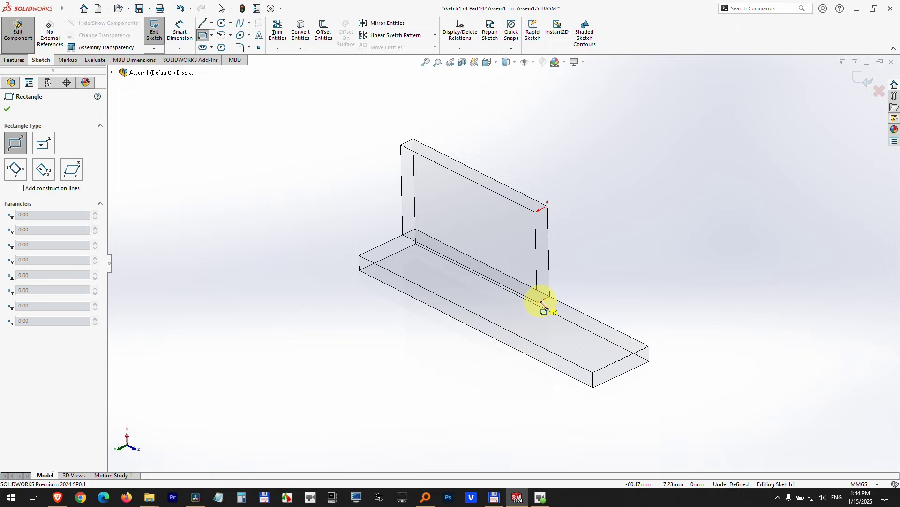
left_click(548, 207)
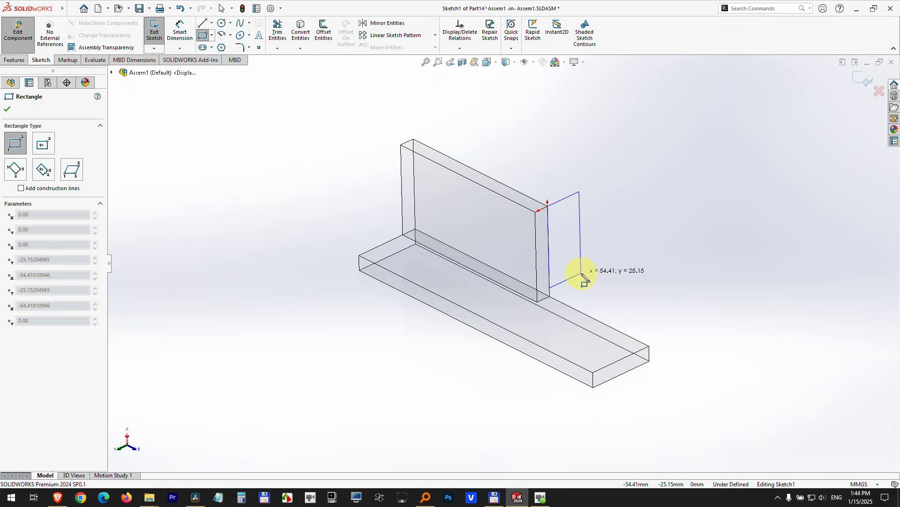
left_click(537, 302)
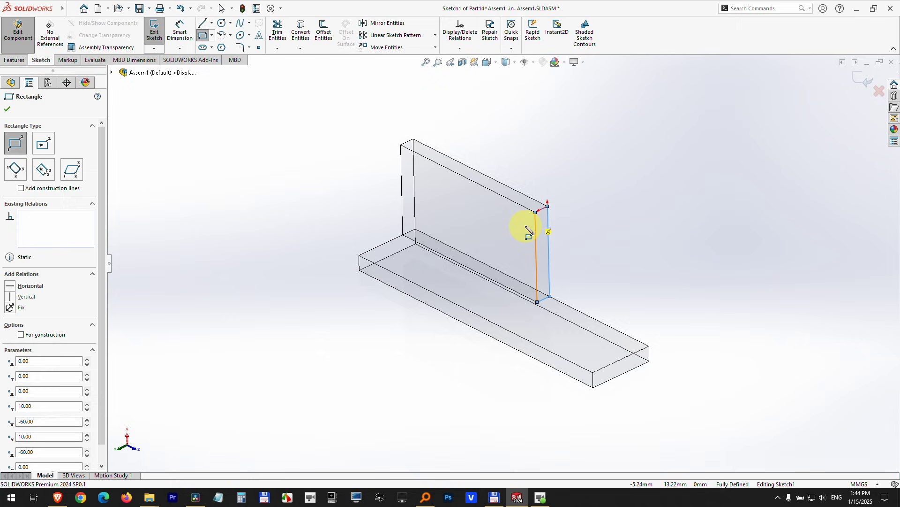
left_click(13, 61)
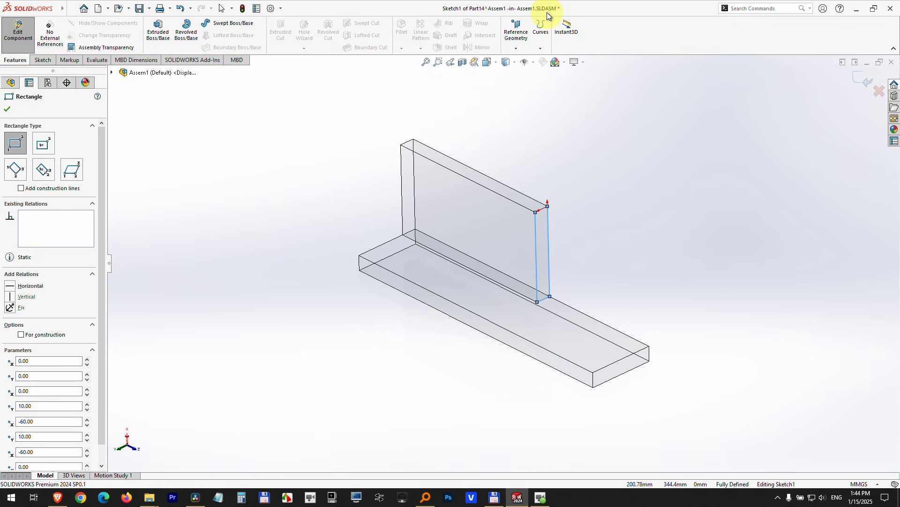
Extrude the rectangle with an Up To Vertex end condition reaching the base plate's far end edge.
left_click(157, 35)
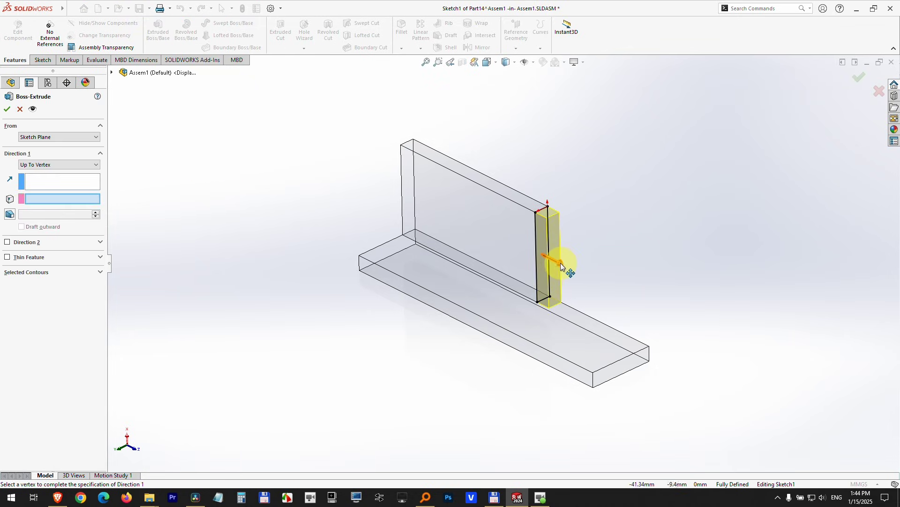
left_click(560, 265)
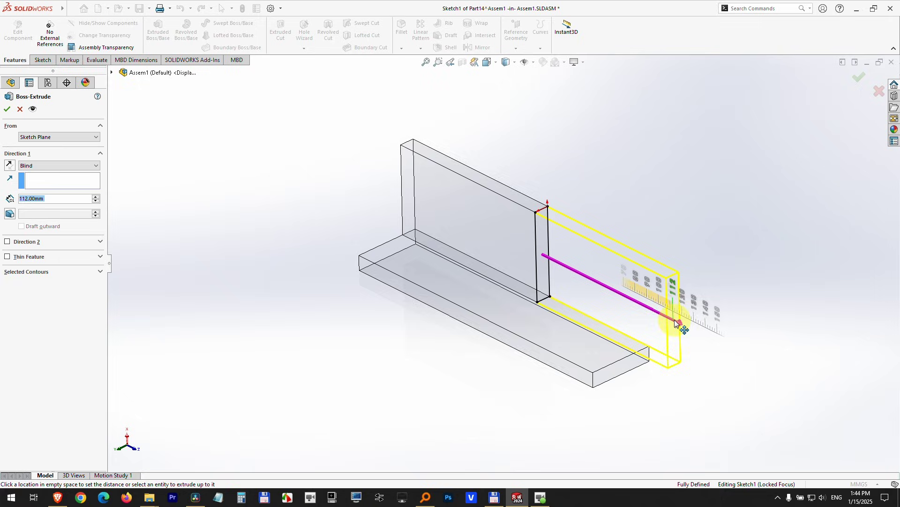
left_click(614, 287)
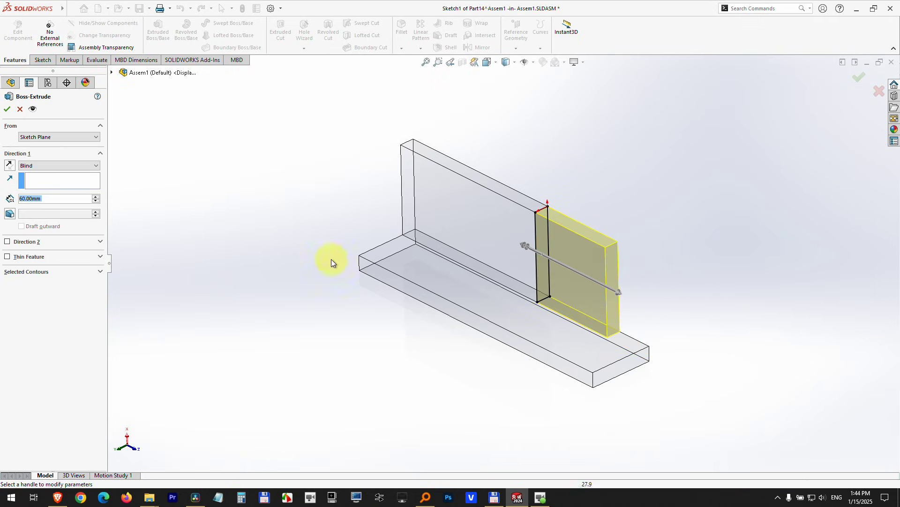
left_click(37, 165)
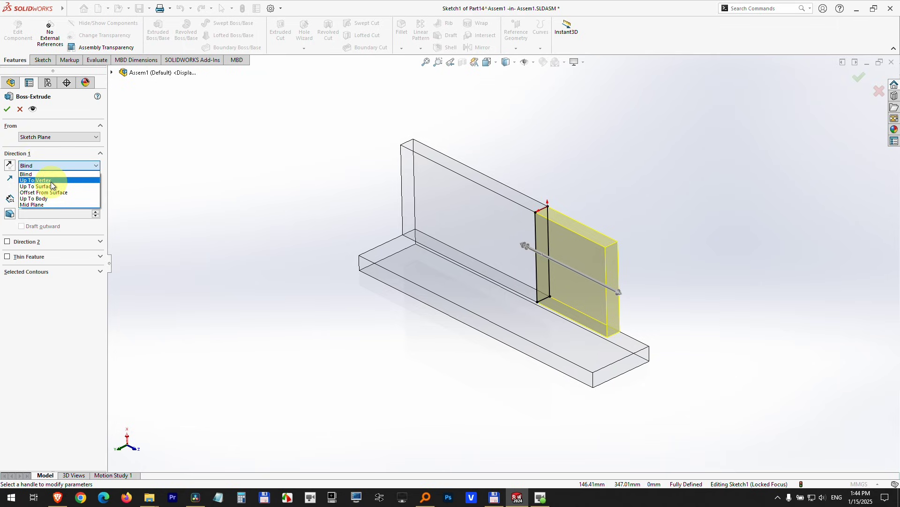
left_click(50, 181)
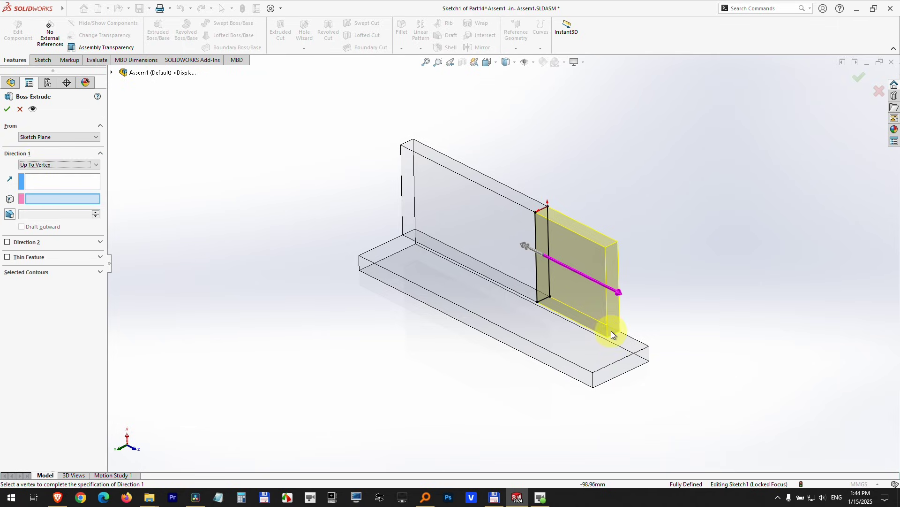
left_click(614, 364)
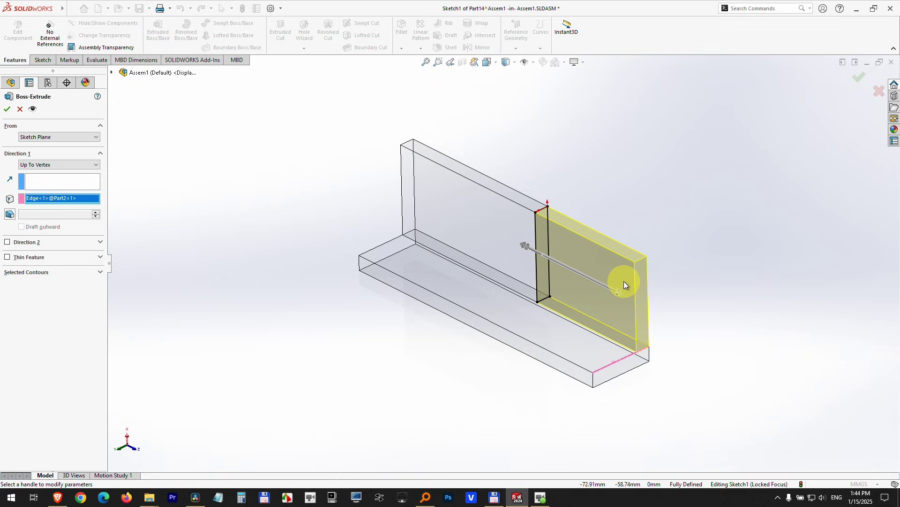
left_click(857, 78)
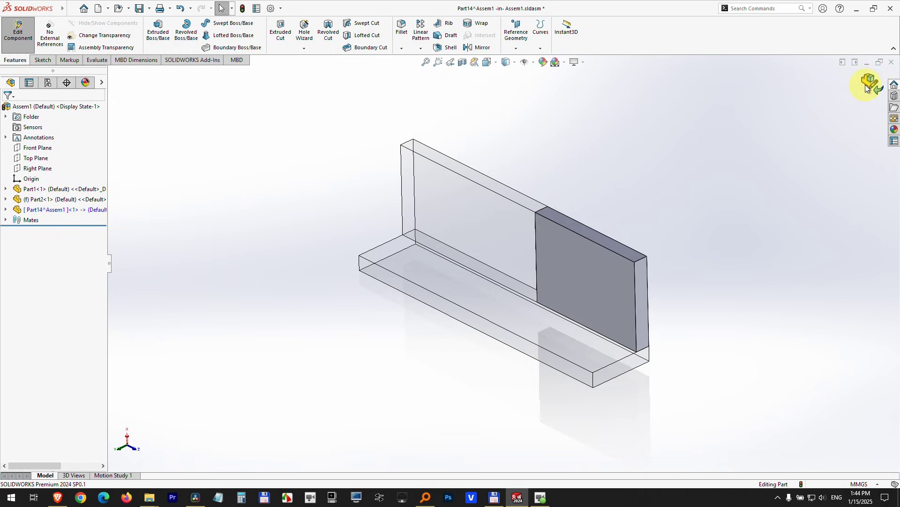
left_click(874, 85)
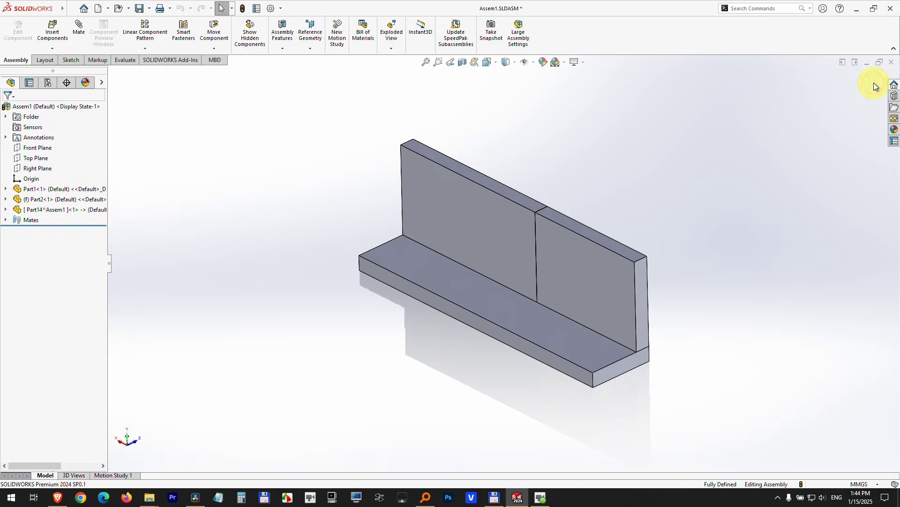
left_click(578, 272)
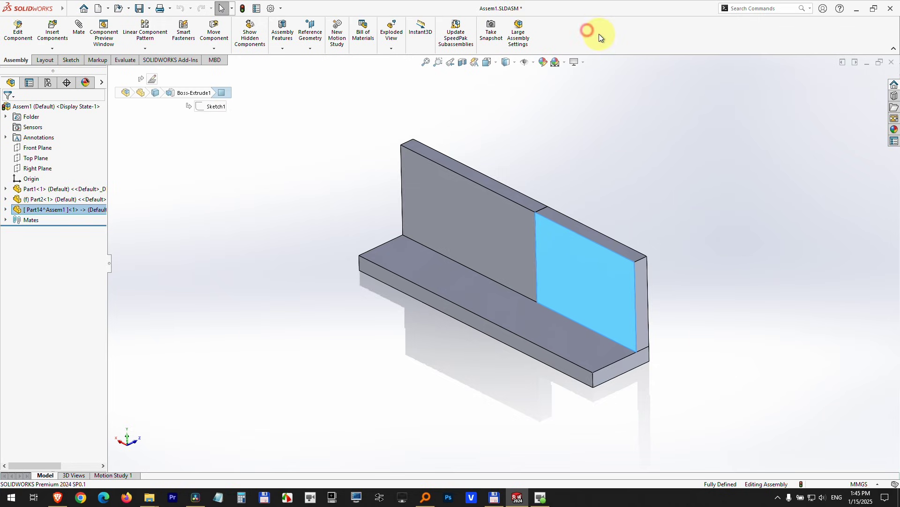
left_click(678, 122)
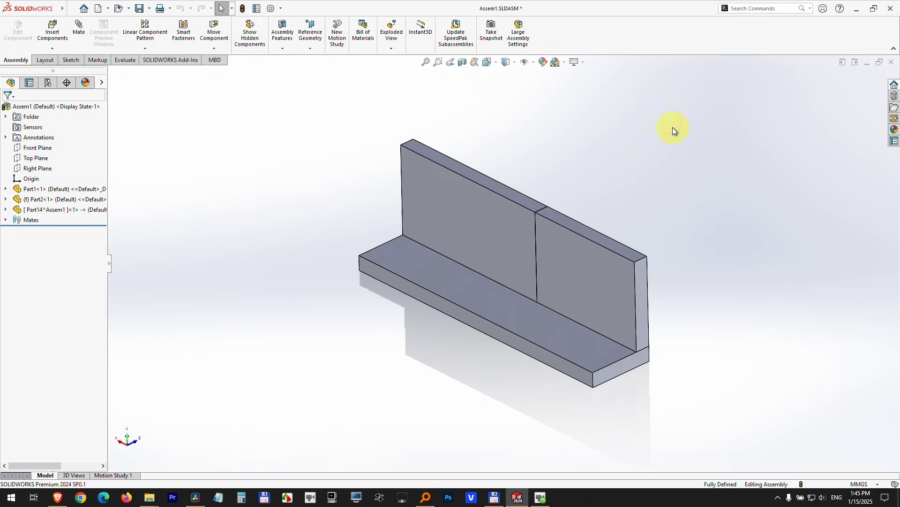
left_click(138, 9)
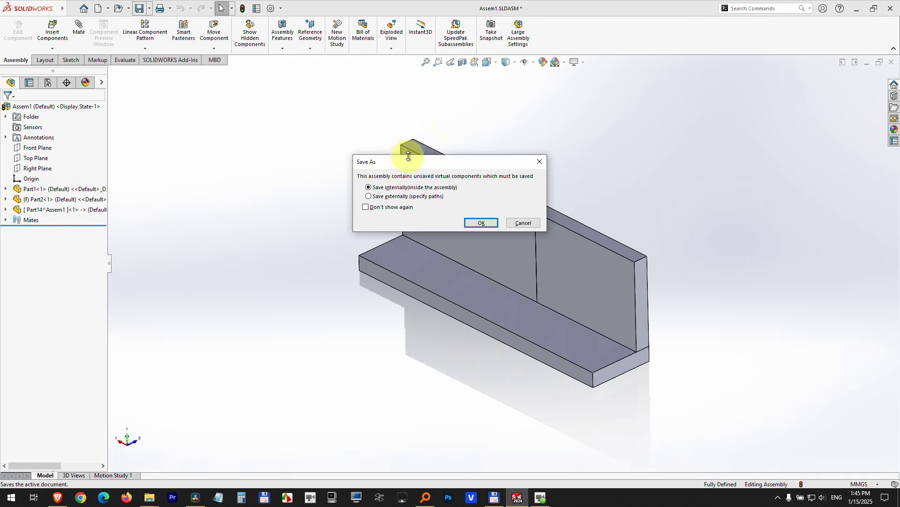
left_click_drag(417, 164, 200, 171)
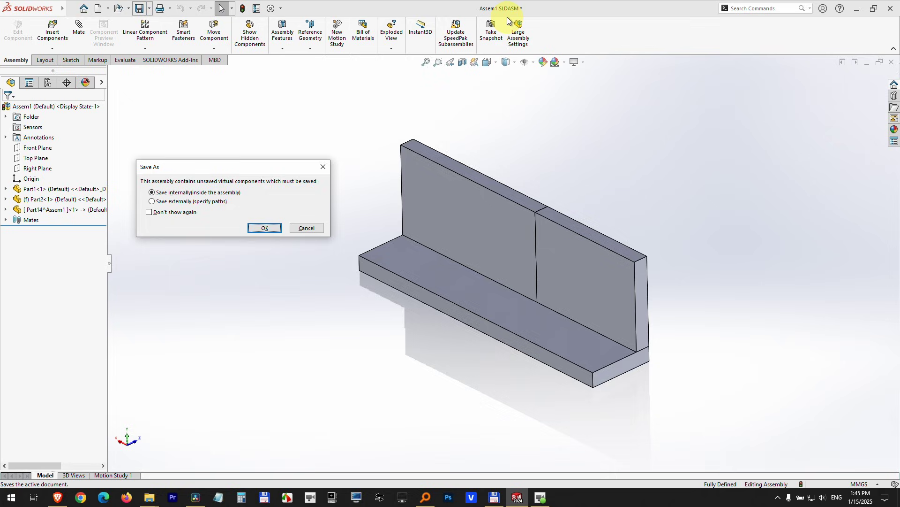
left_click(203, 202)
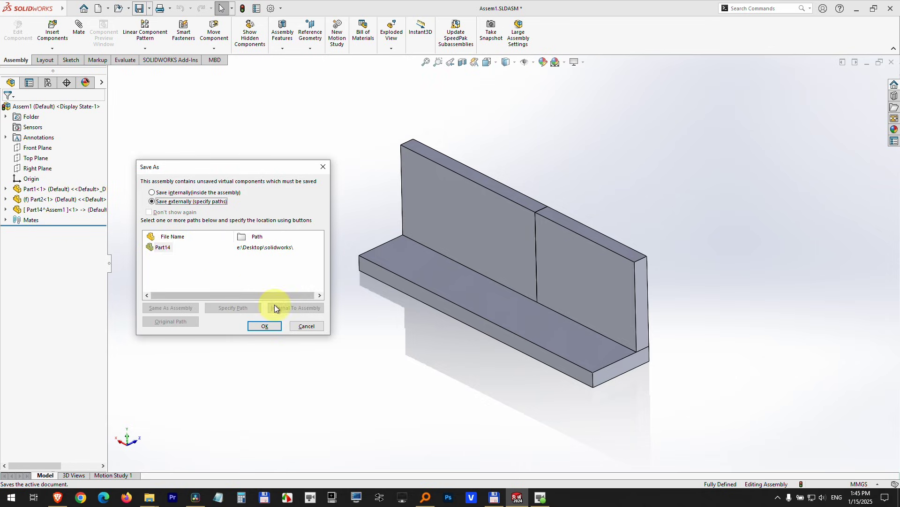
Cancel the save prompt and rename the Part14^Assem1 component to Part3.
left_click(307, 326)
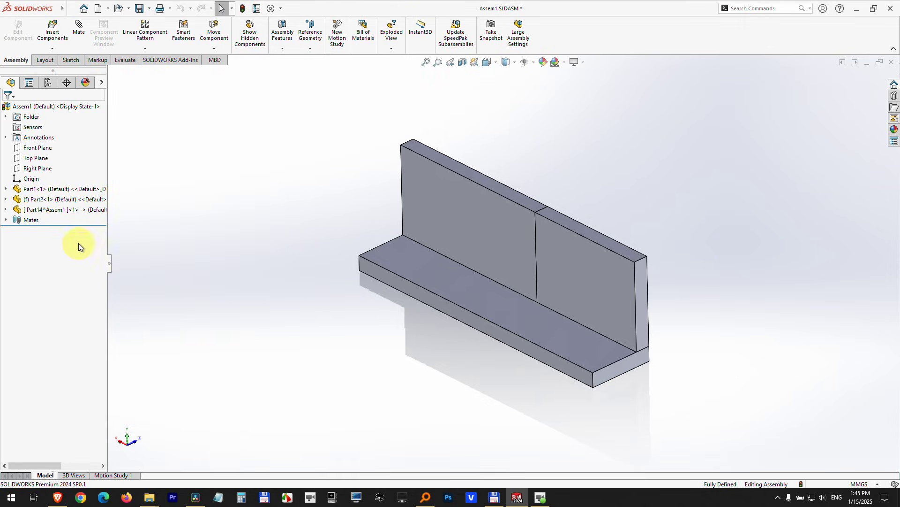
left_click(58, 209)
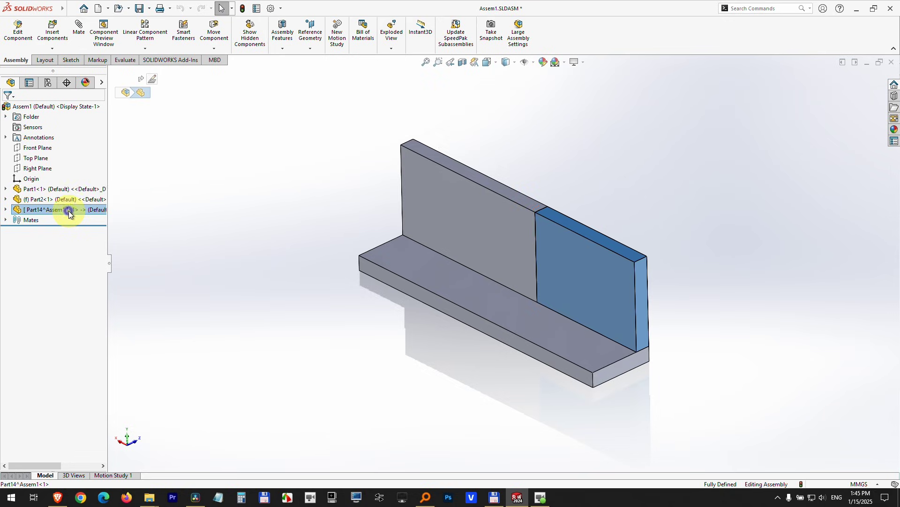
right_click(68, 210)
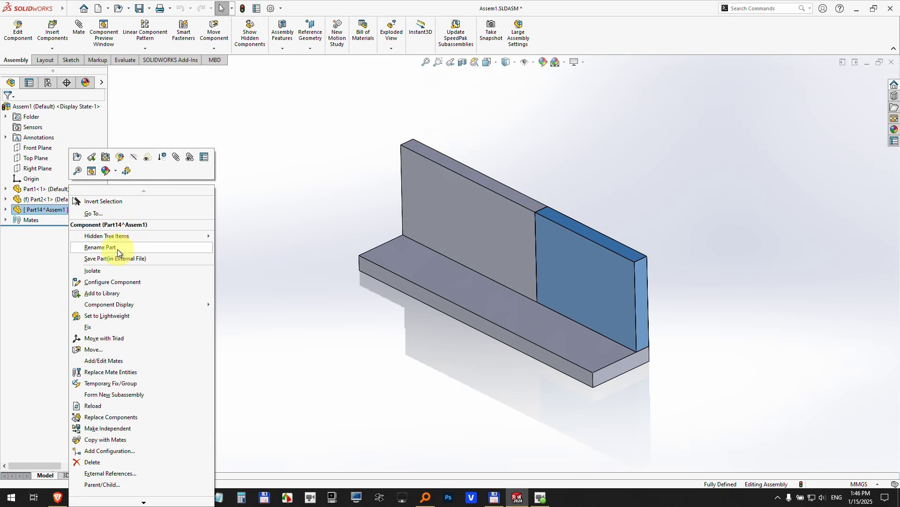
left_click(126, 248)
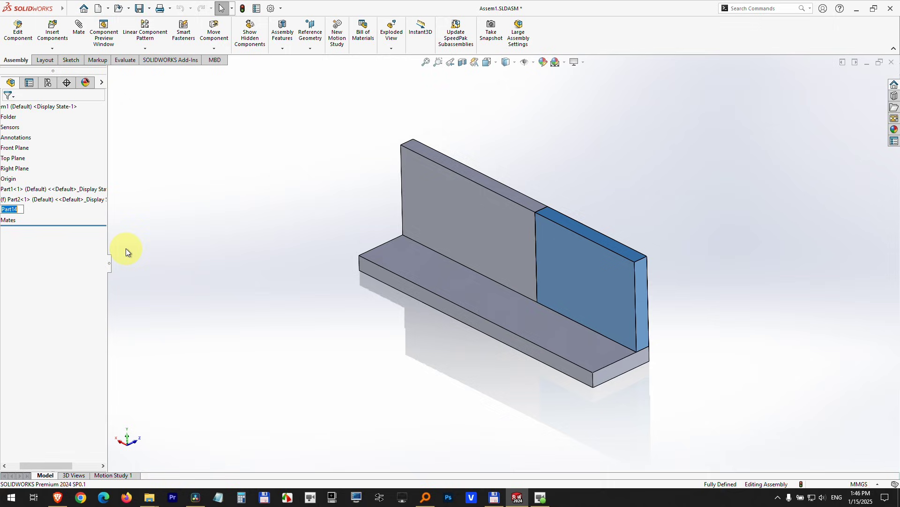
key("End")
key("BackSpace")
key("BackSpace")
type("3")
key("Return")
left_click_drag(41, 466, 27, 467)
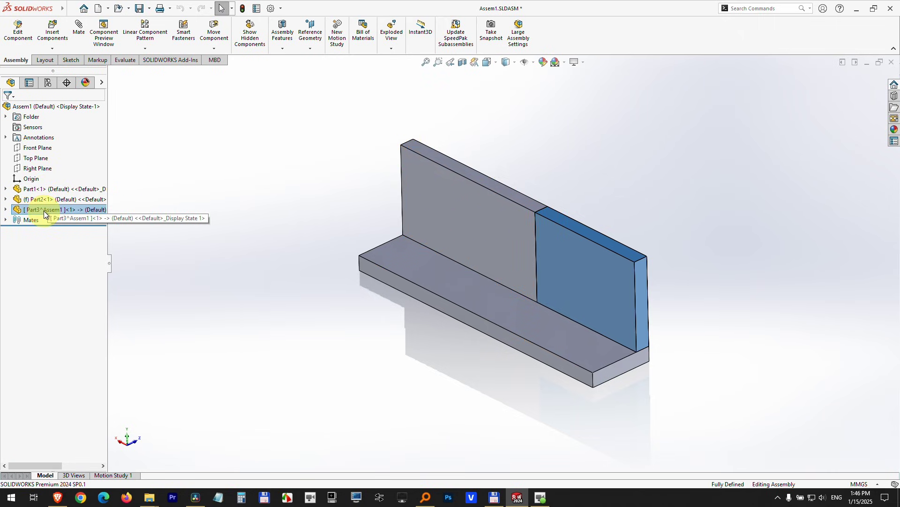
Save the assembly with Part3 saved externally to the solidworks folder, then check Part1, Part2 and Part3.
left_click(139, 9)
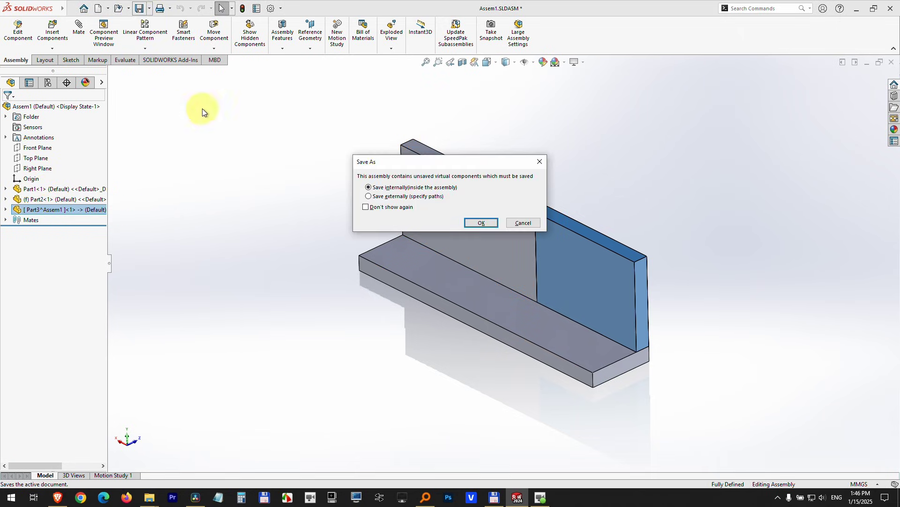
left_click(402, 197)
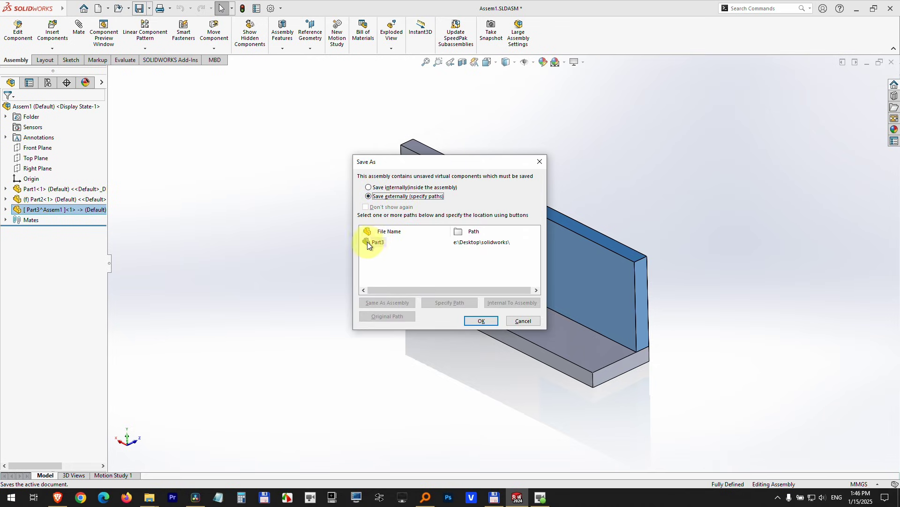
left_click(483, 321)
left_click(687, 164)
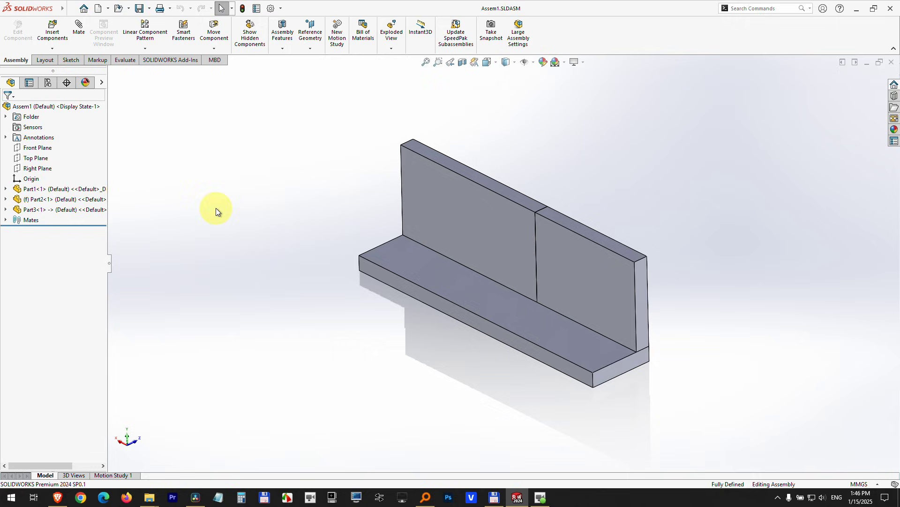
left_click(84, 188)
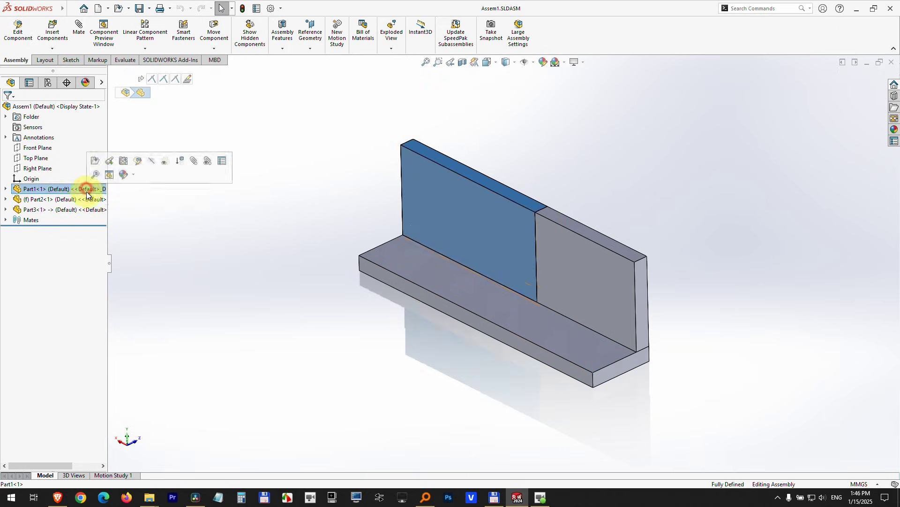
left_click(87, 199)
left_click(90, 209)
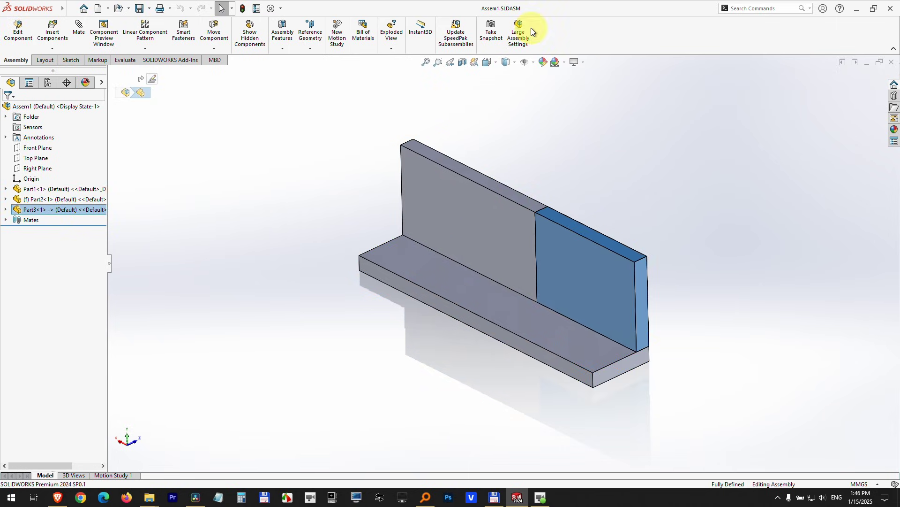
Close the assembly and reopen Assem1.SLDASM from File Explorer.
left_click(891, 61)
left_click(857, 8)
left_click(456, 251)
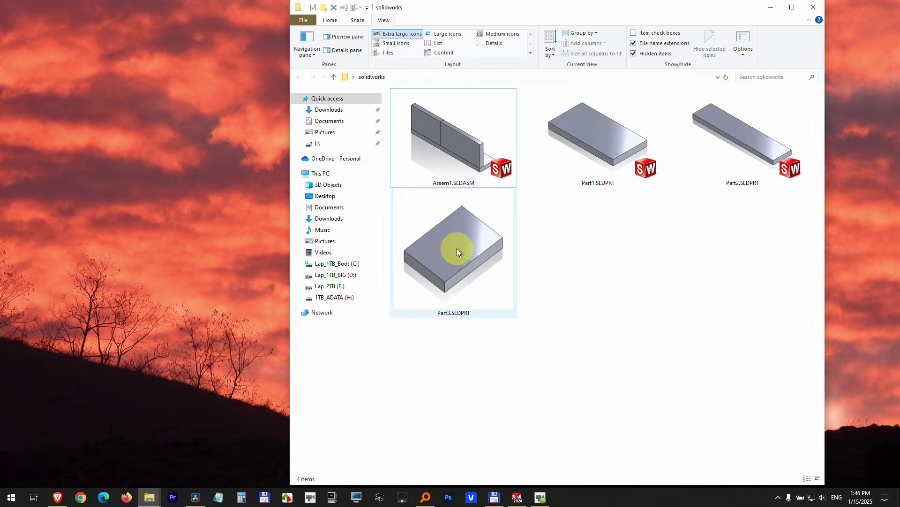
left_click(461, 157)
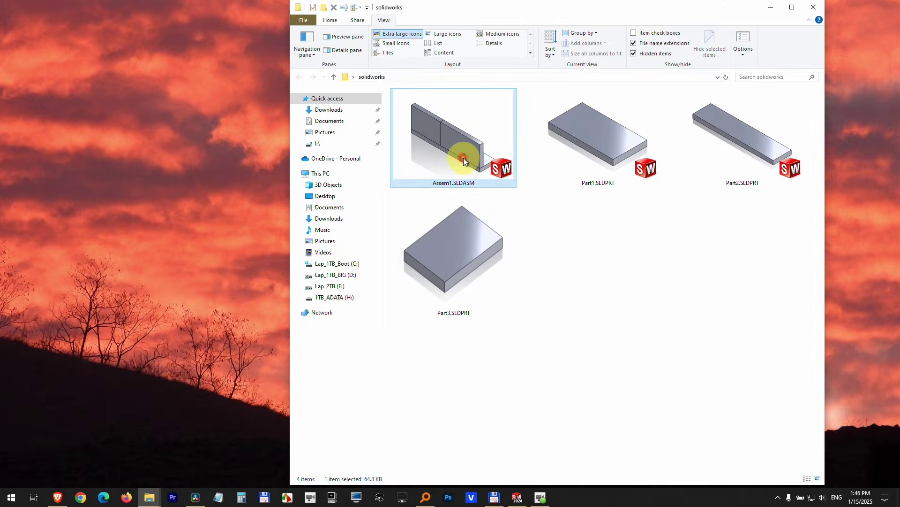
double_click(463, 146)
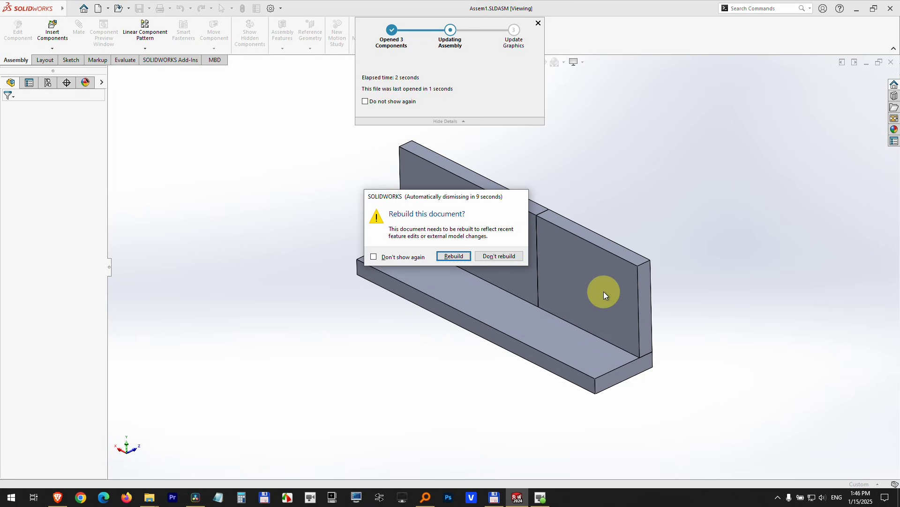
Rebuild the reopened Assem1 and select the Part3 block to confirm it loaded.
left_click(449, 256)
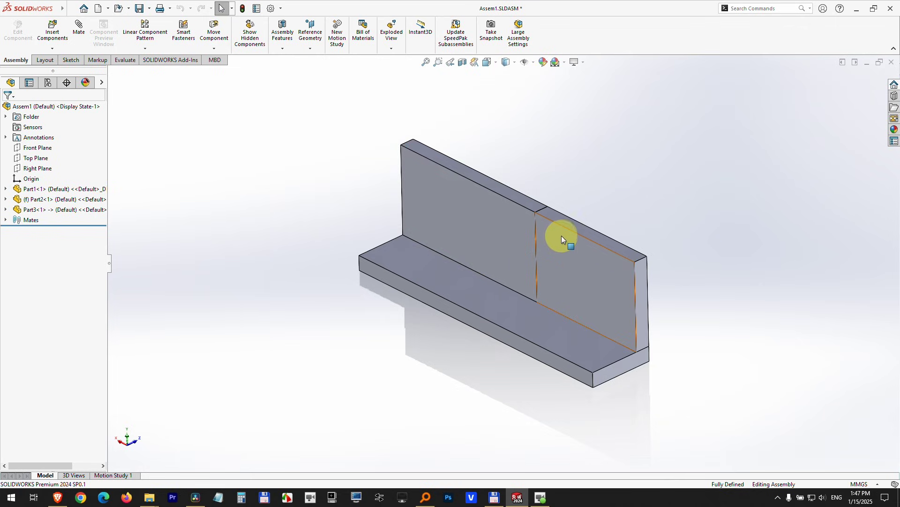
left_click(586, 244)
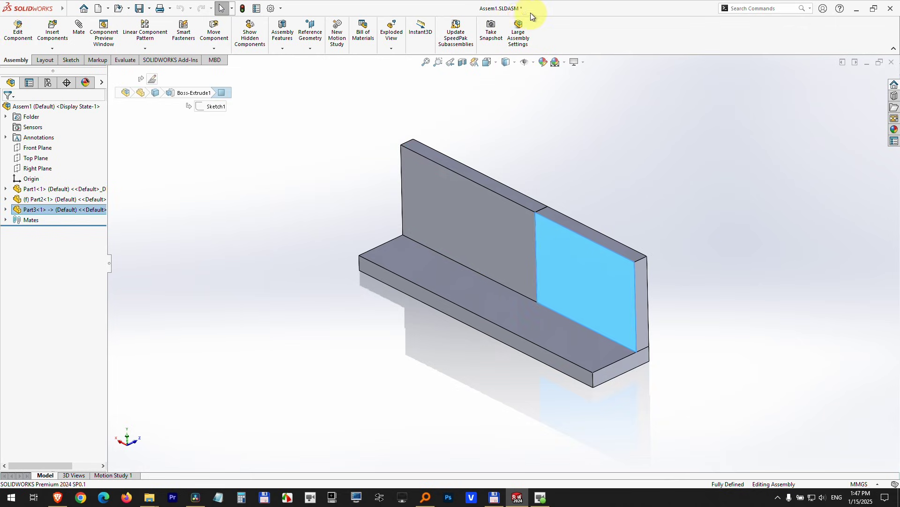
left_click(584, 148)
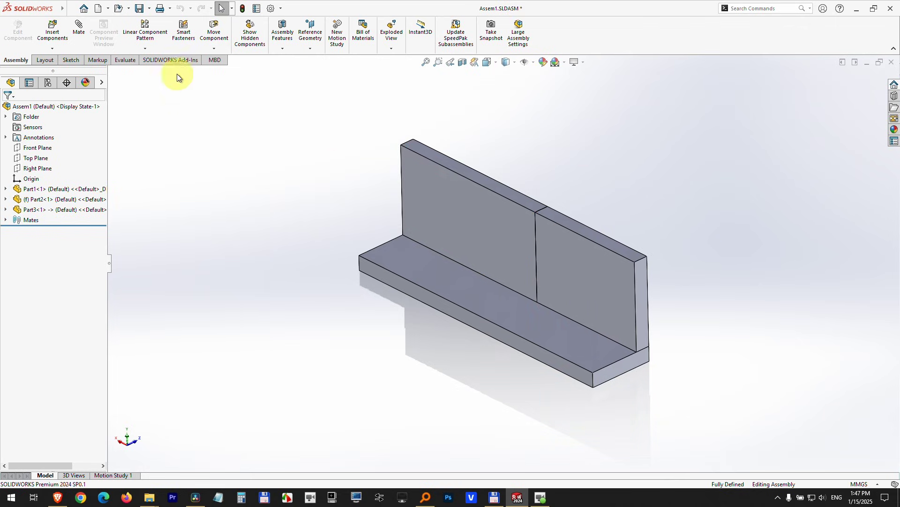